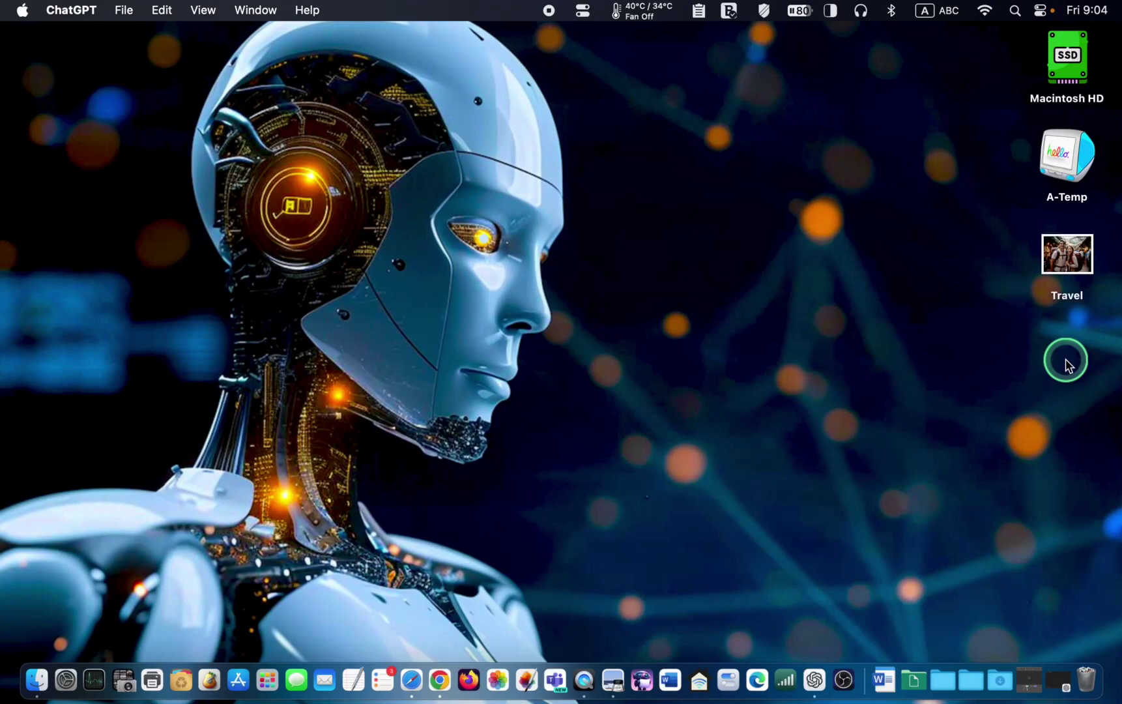
- Launch ChatGPT and bring up the file and photo attachment options in the empty chat
{"action": "left_click", "coordinate": [819, 678]}
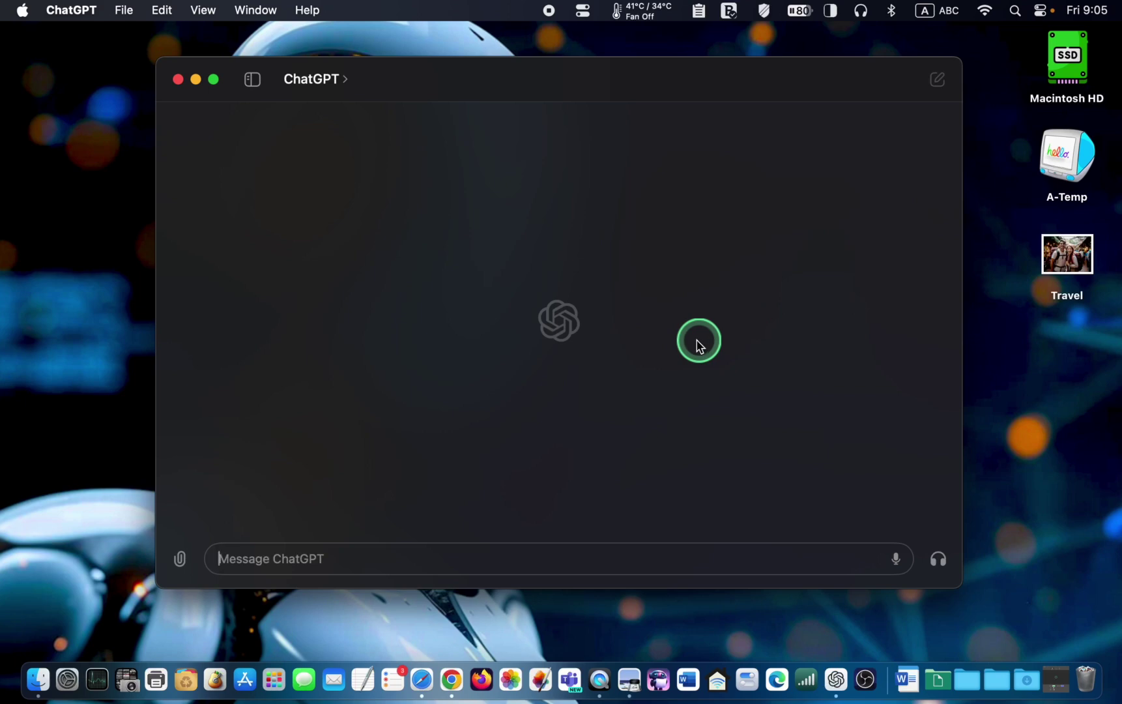
{"action": "left_click", "coordinate": [181, 559]}
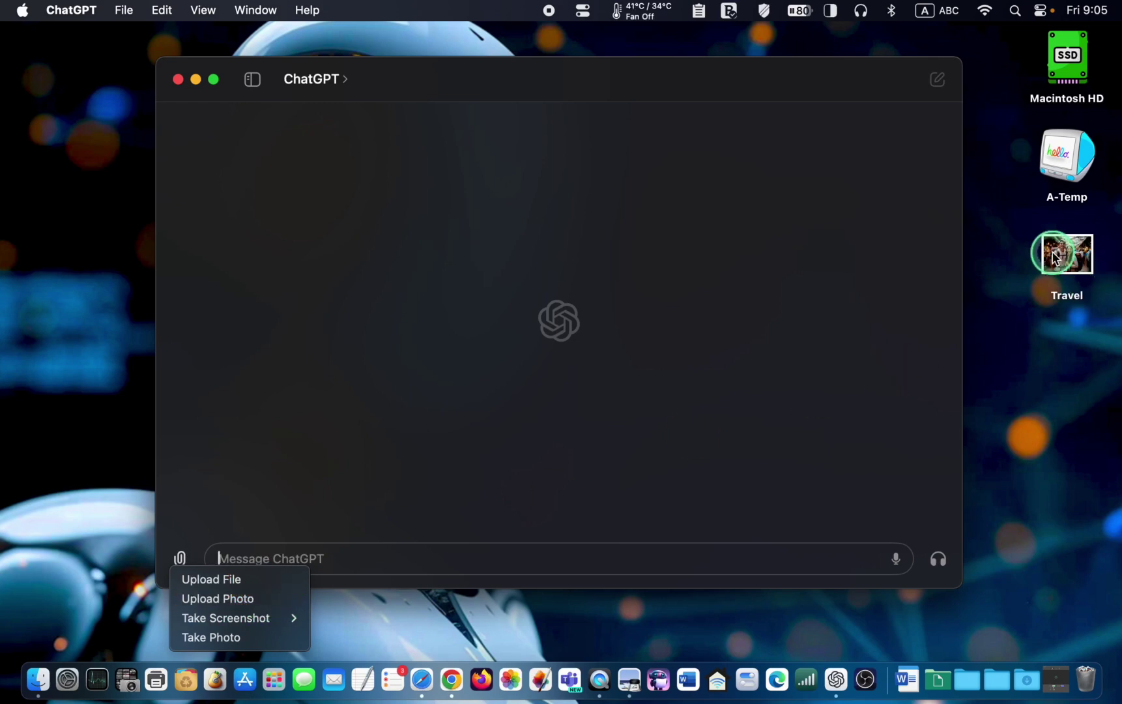
- Attach the Travel photo and paste a request for an exciting 200-word travel story
{"action": "left_click_drag", "start_coordinate": [1066, 254], "coordinate": [463, 365]}
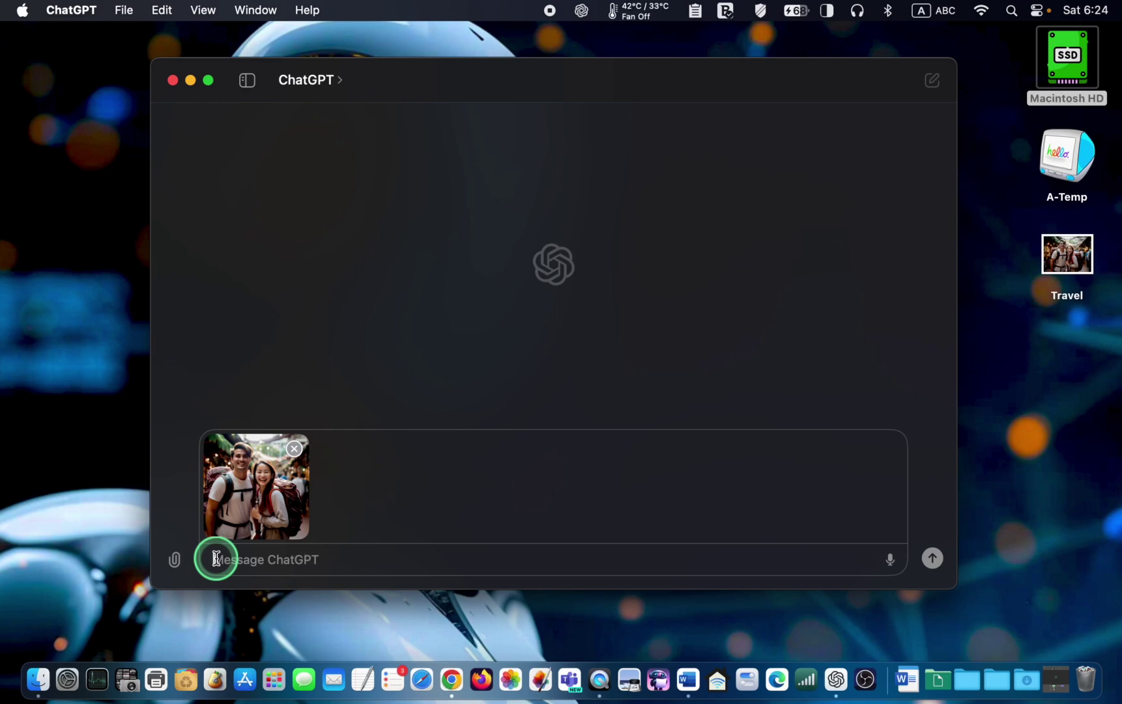
{"action": "type", "text": "Write an exciting 200-word travel story based on the image."}
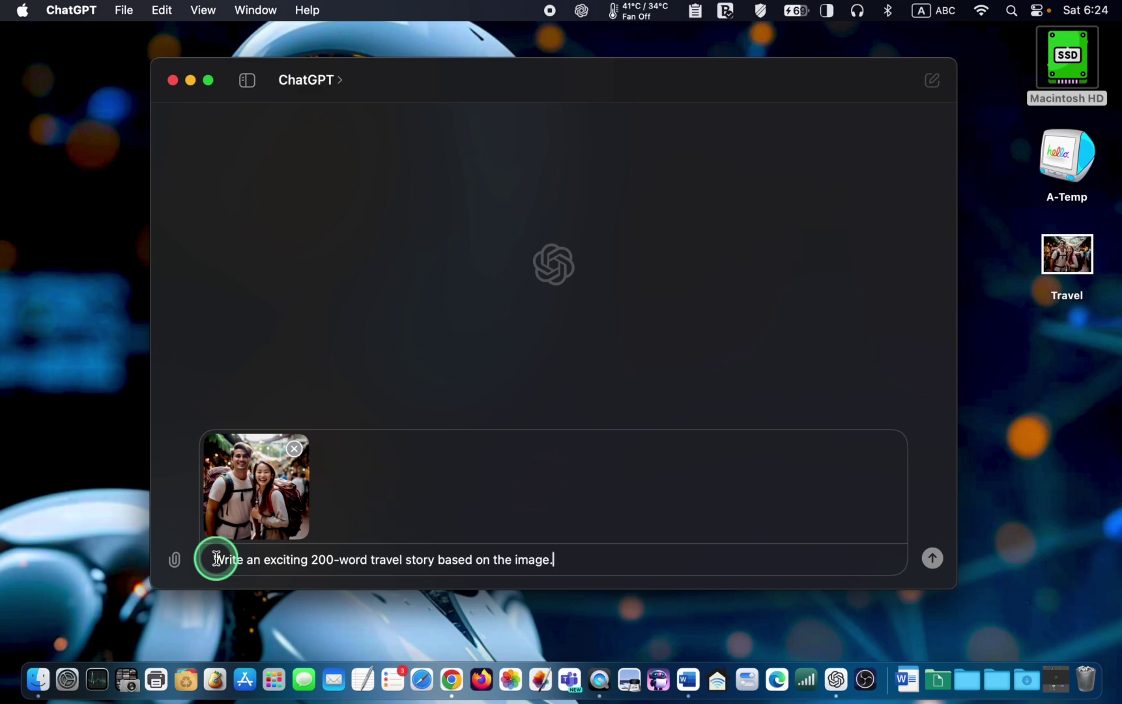
- Send the request and read the resulting story about Alex and Mei at a bustling market
{"action": "left_click", "coordinate": [932, 558]}
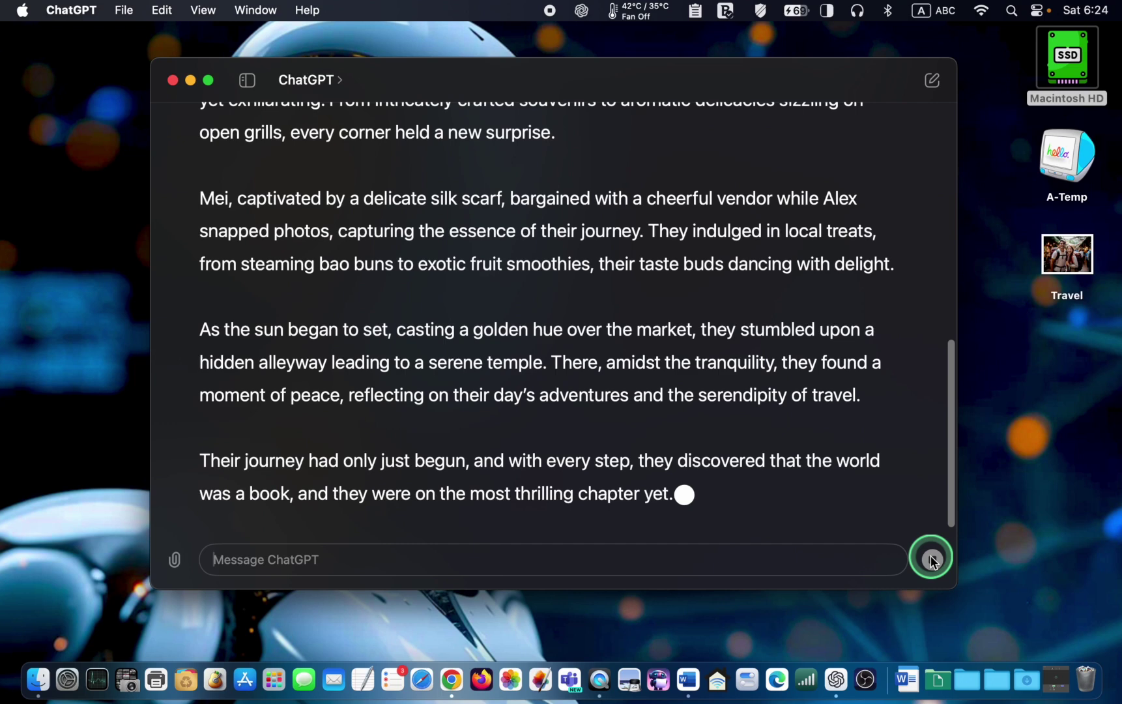
{"action": "left_click_drag", "start_coordinate": [951, 430], "coordinate": [951, 131]}
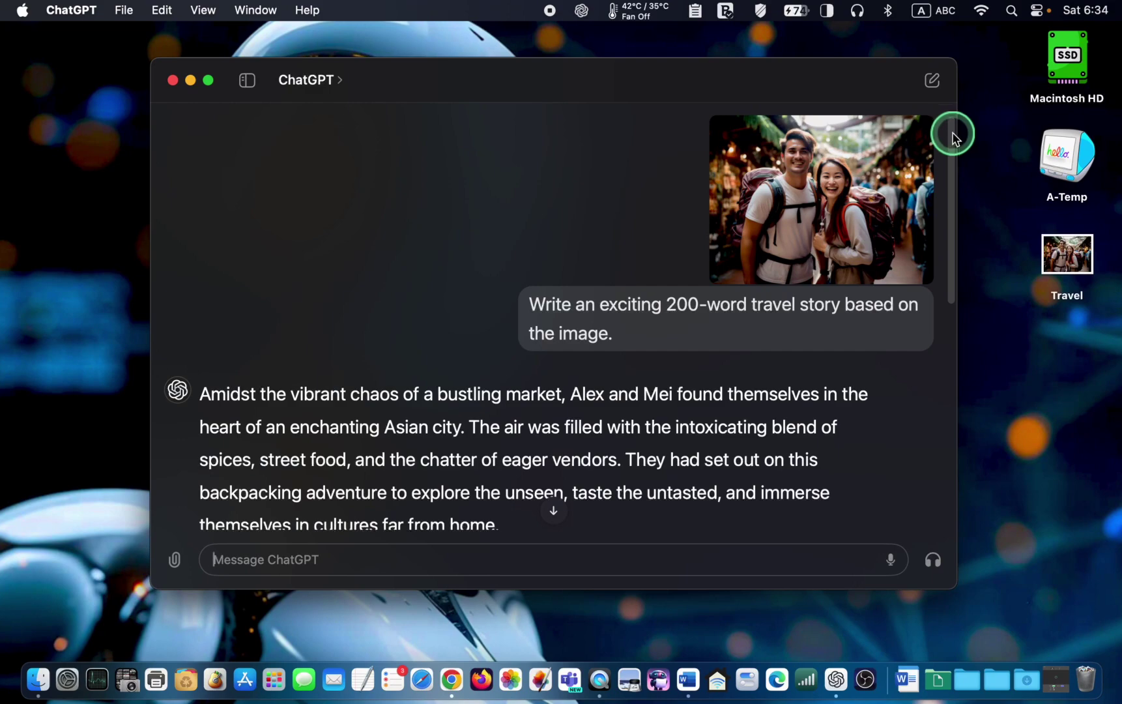
{"action": "left_click_drag", "start_coordinate": [953, 137], "coordinate": [943, 204]}
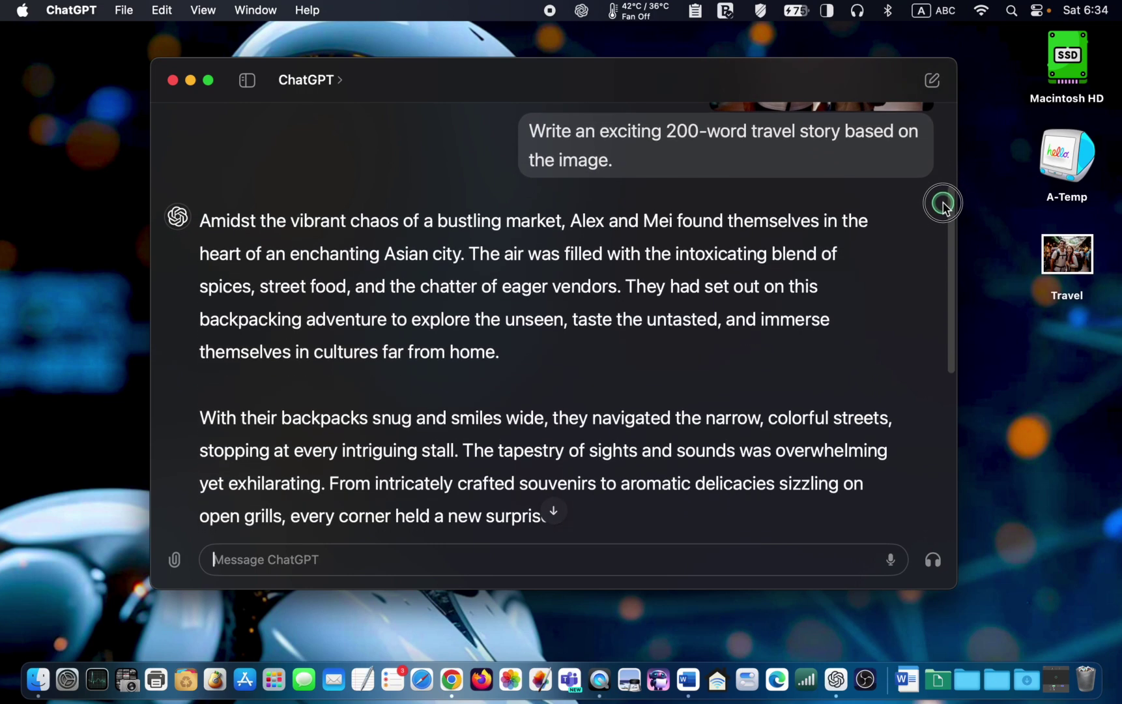
{"action": "left_click_drag", "start_coordinate": [943, 204], "coordinate": [949, 258]}
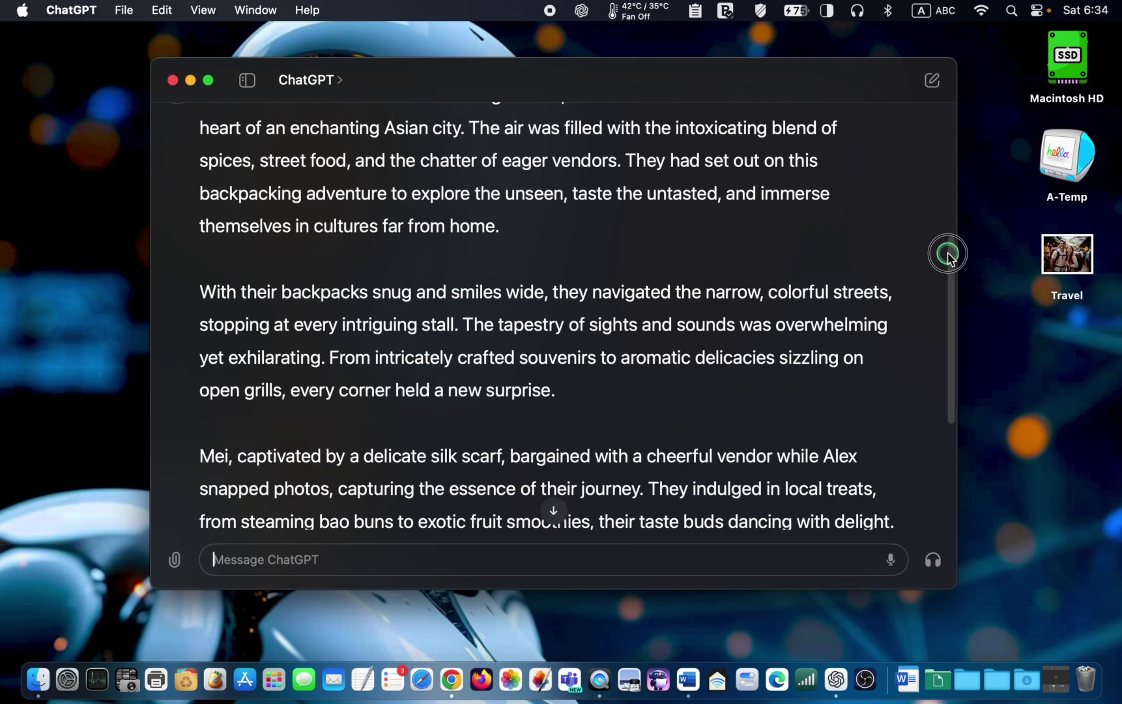
{"action": "left_click_drag", "start_coordinate": [949, 256], "coordinate": [944, 376]}
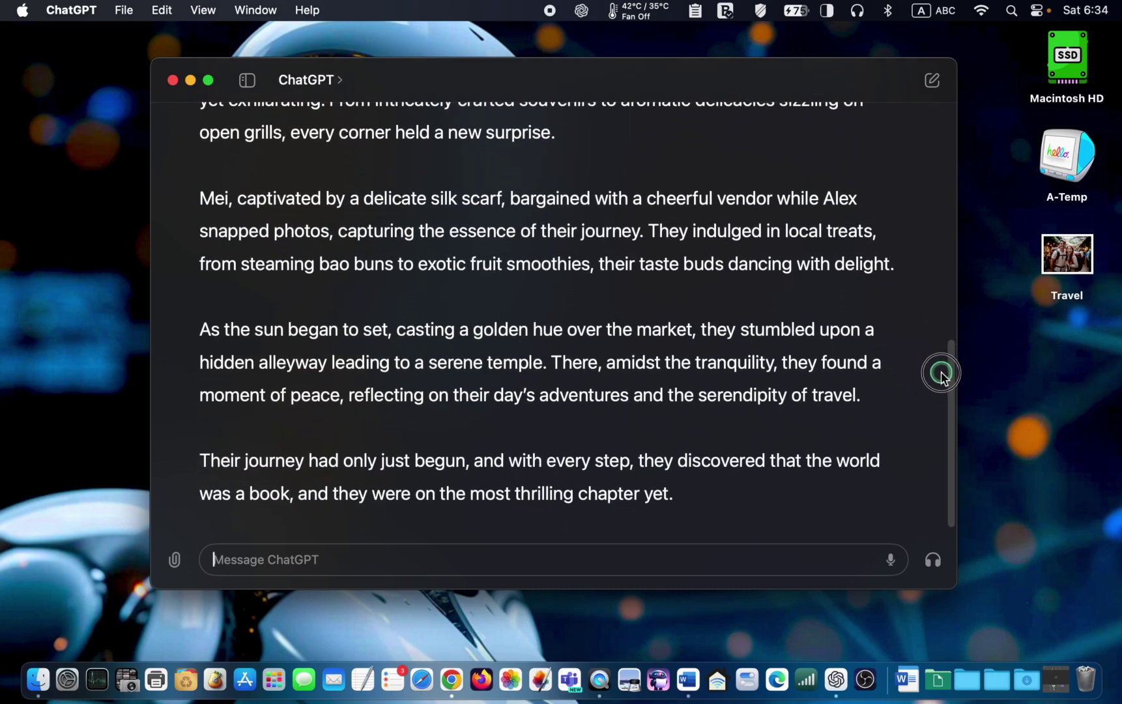
{"action": "left_click_drag", "start_coordinate": [940, 371], "coordinate": [963, 154]}
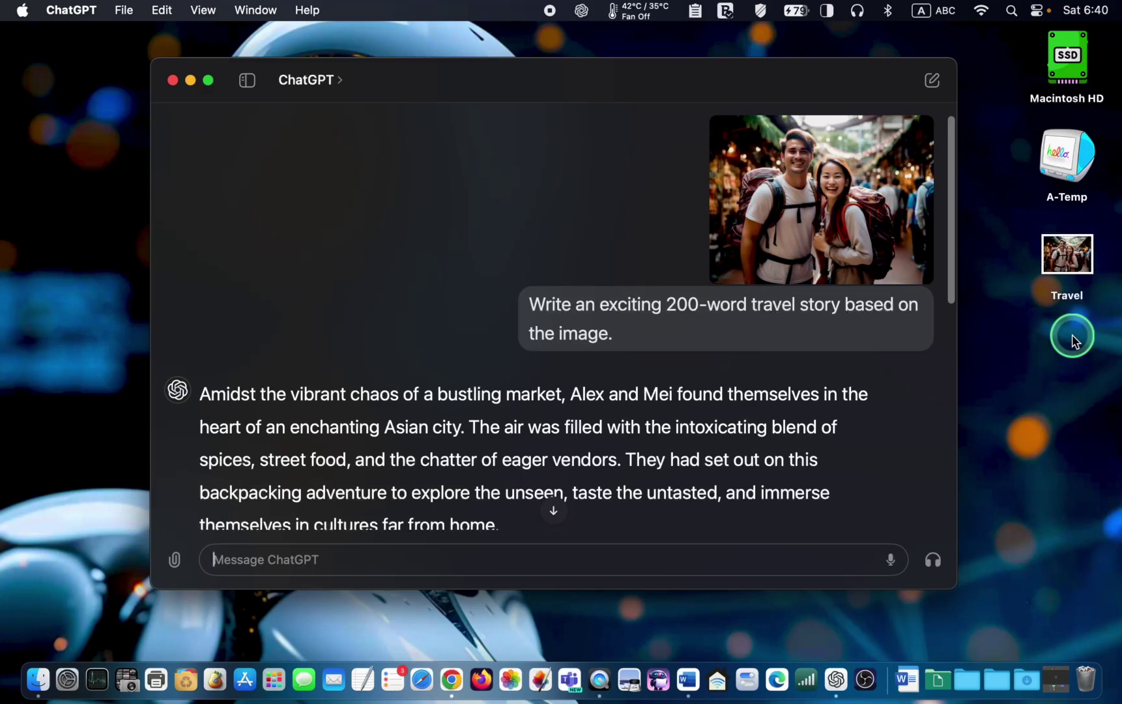
- Dictate and send a request for ten comprehension questions about the story
{"action": "left_click", "coordinate": [893, 559]}
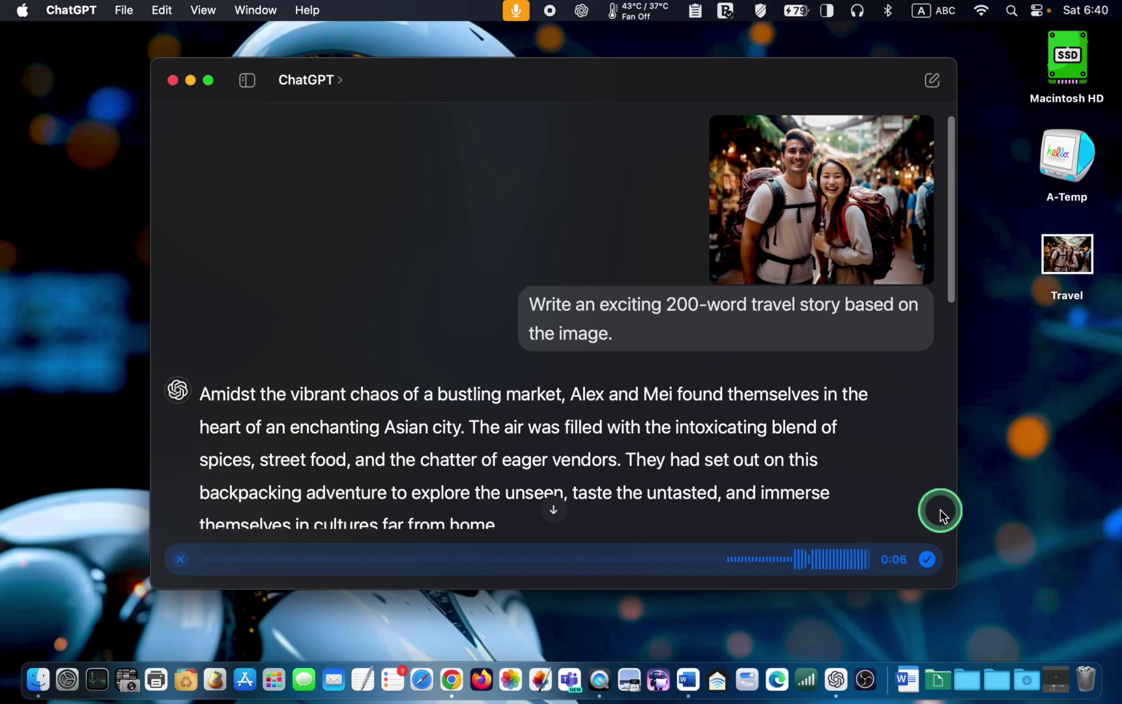
{"action": "left_click", "coordinate": [928, 561]}
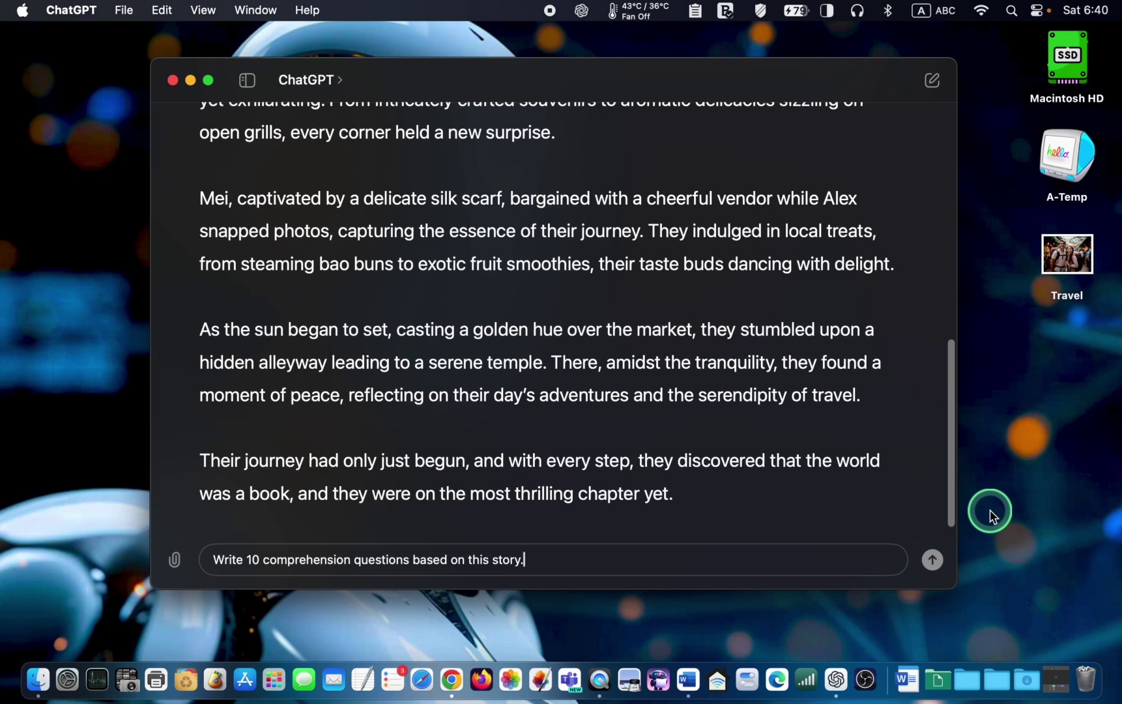
{"action": "left_click", "coordinate": [932, 561]}
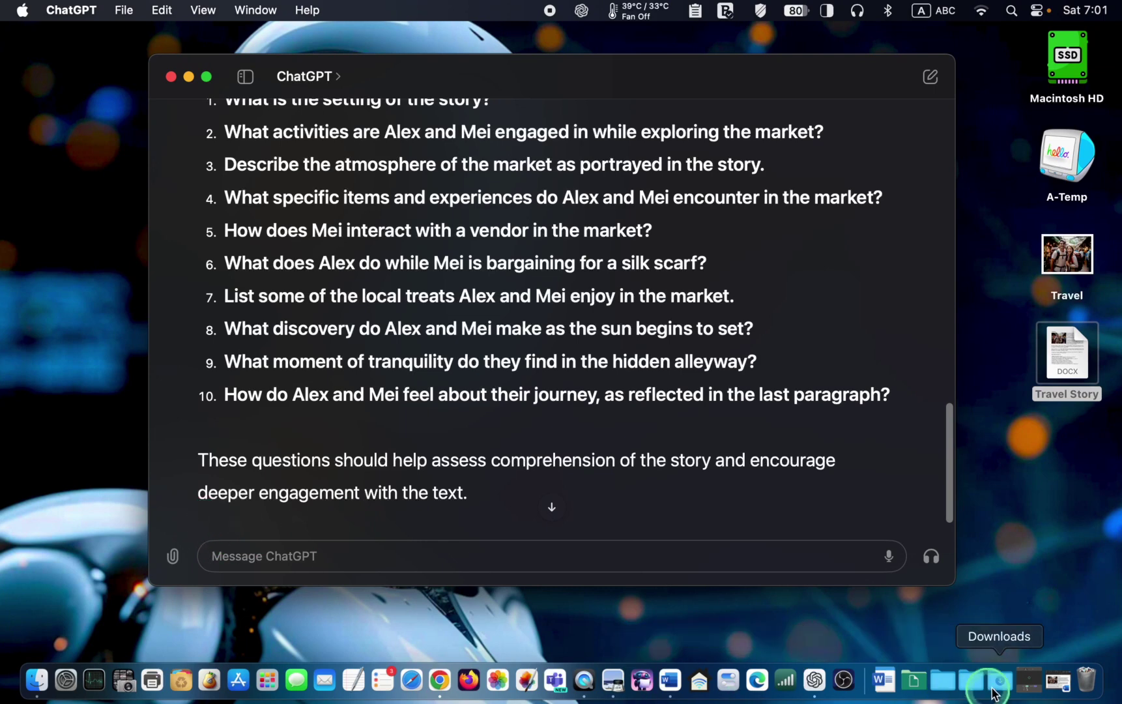
- Open the Travel Story document in Word and review its photo, story and questions
{"action": "left_click", "coordinate": [1058, 683]}
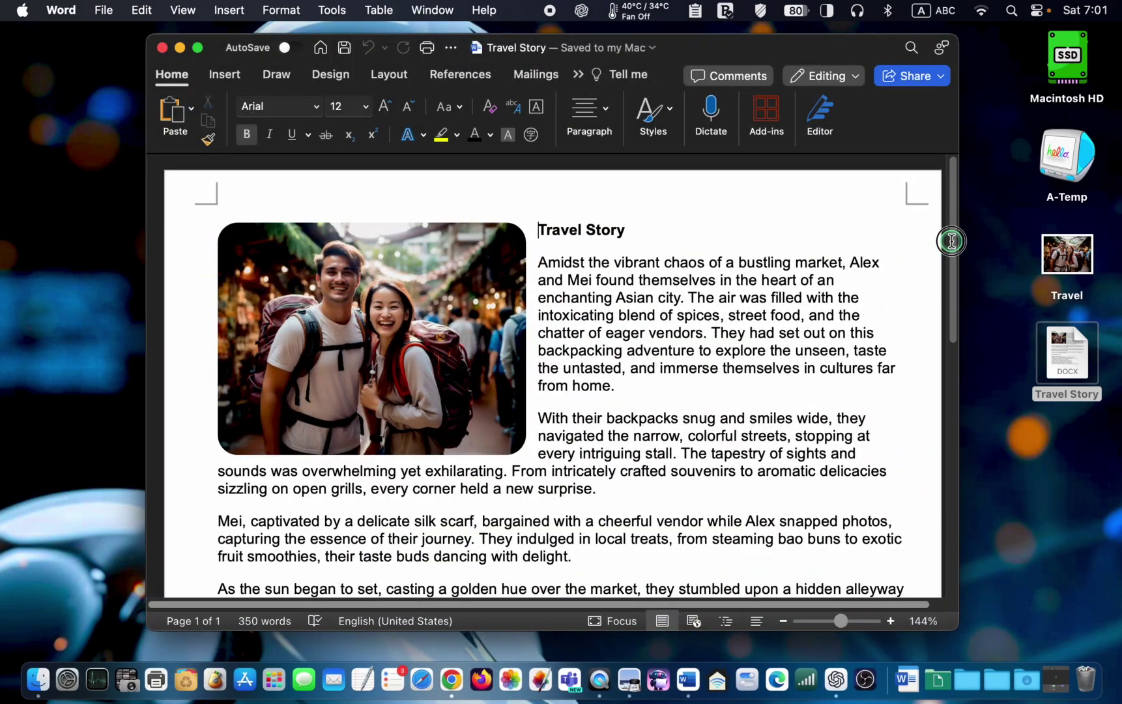
{"action": "mouse_move", "coordinate": [952, 241]}
{"action": "left_mouse_down"}
{"action": "mouse_move", "coordinate": [945, 438]}
{"action": "mouse_move", "coordinate": [949, 201]}
{"action": "left_mouse_up"}
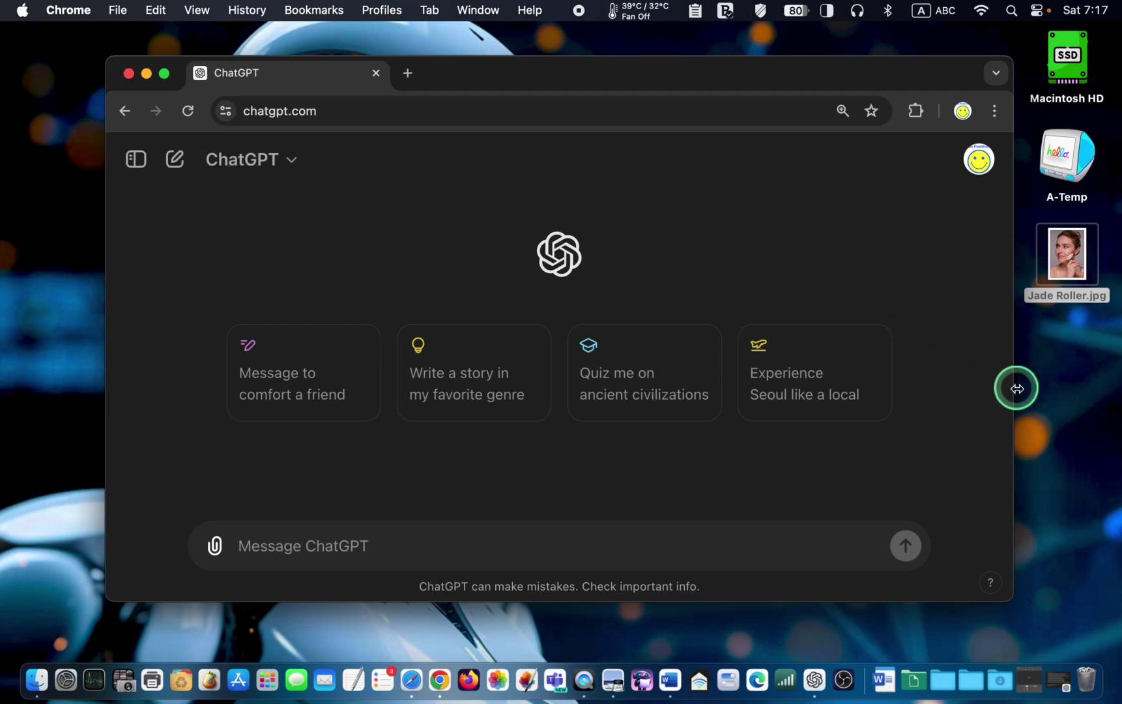
- Send Jade Roller.jpg with a pasted request for five advertising slogans
{"action": "left_click_drag", "start_coordinate": [1069, 258], "coordinate": [644, 396]}
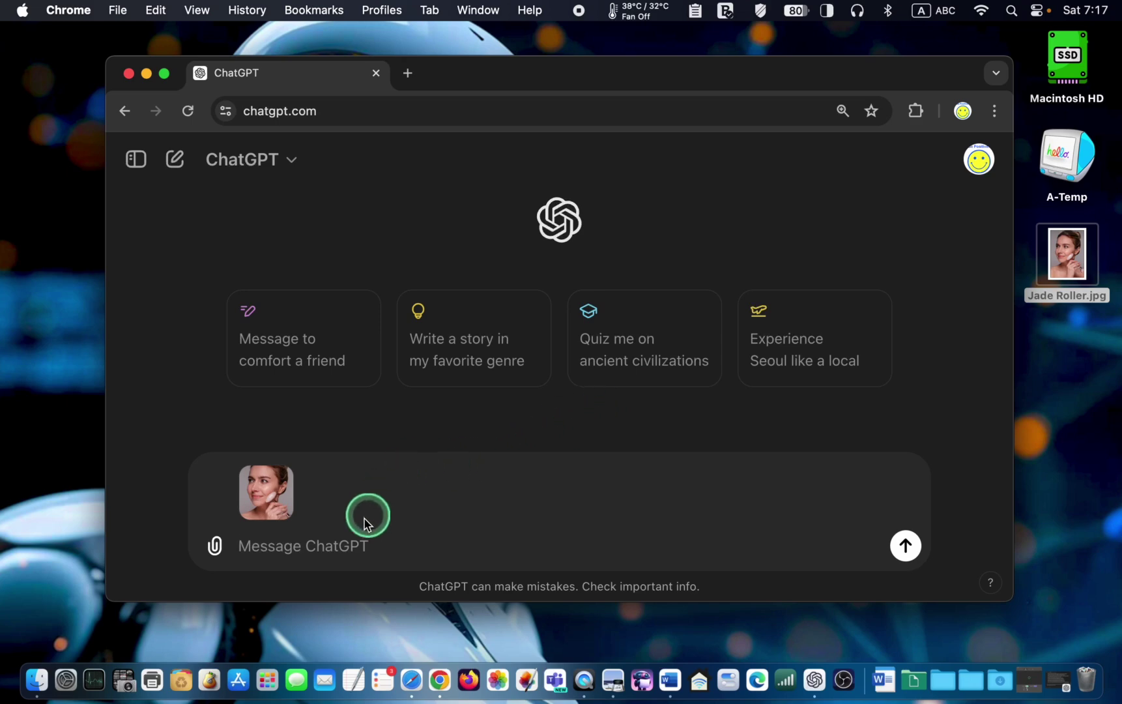
{"action": "type", "text": "Write five advertising slogans based on the image."}
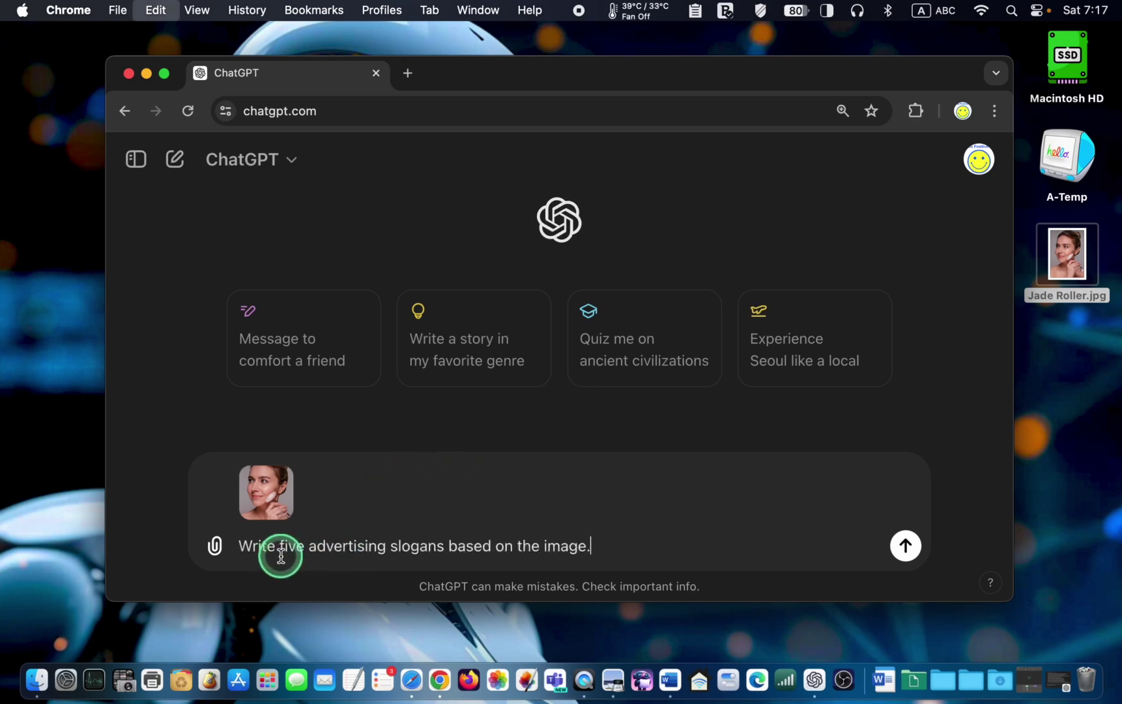
{"action": "left_click", "coordinate": [906, 546]}
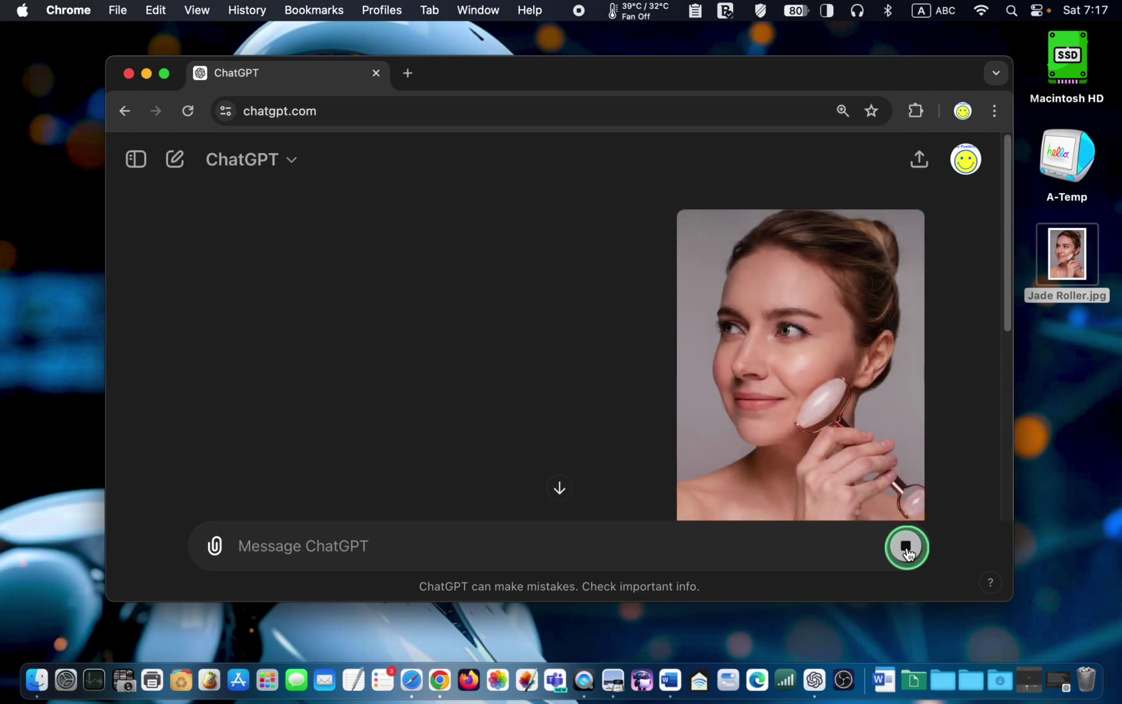
- Read the five facial roller slogans, including 'Radiate Beauty' and 'Timeless Beauty'
{"action": "scroll", "coordinate": [1011, 452], "scroll_direction": "down", "scroll_amount": 2}
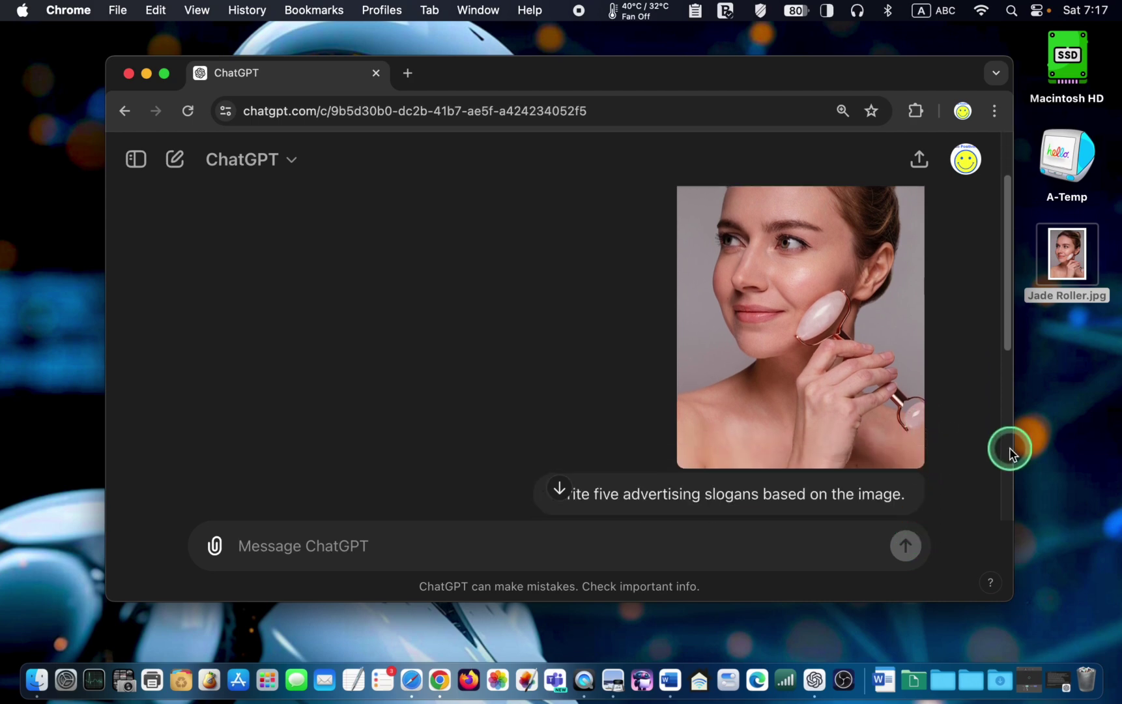
{"action": "scroll", "coordinate": [1011, 452], "scroll_direction": "down", "scroll_amount": 2}
{"action": "scroll", "coordinate": [1011, 452], "scroll_direction": "down", "scroll_amount": 1}
{"action": "scroll", "coordinate": [1011, 452], "scroll_direction": "down", "scroll_amount": 2}
{"action": "scroll", "coordinate": [1011, 453], "scroll_direction": "down", "scroll_amount": 2}
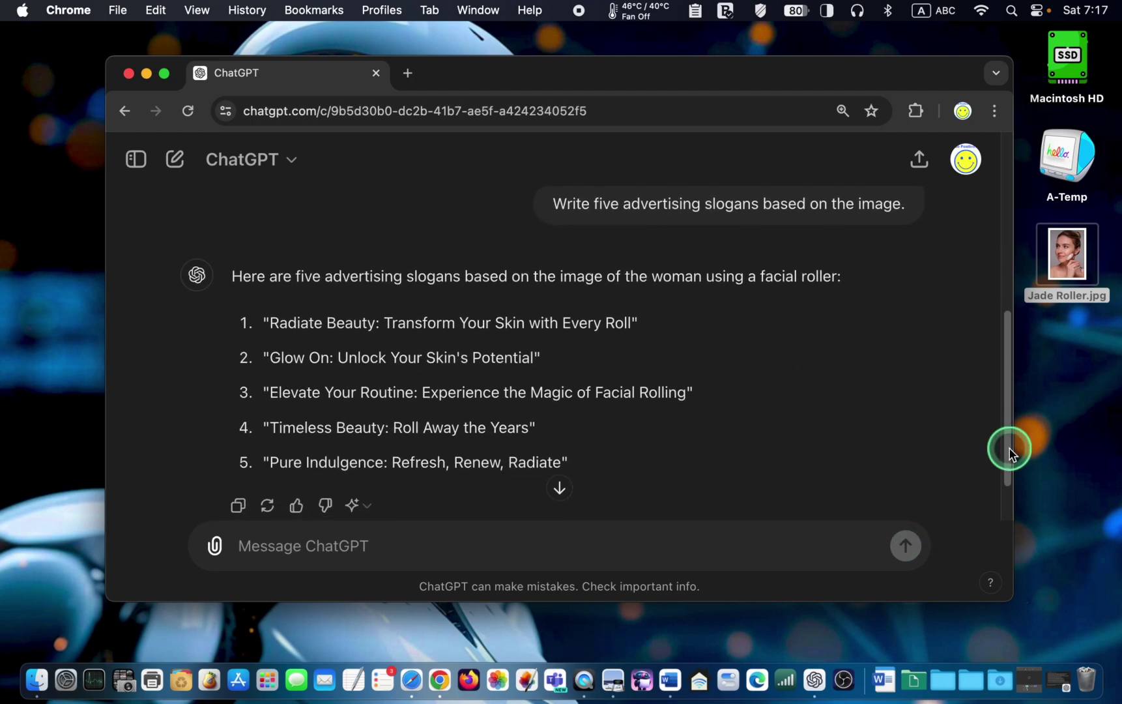
{"action": "scroll", "coordinate": [1009, 450], "scroll_direction": "down", "scroll_amount": 1}
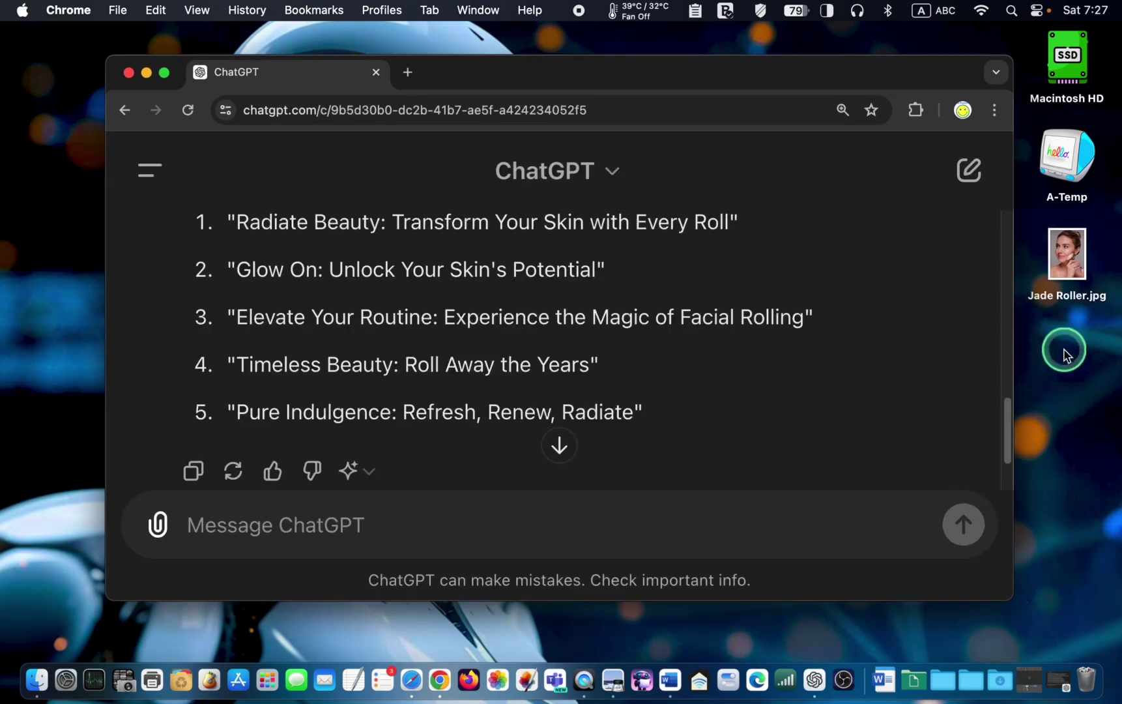